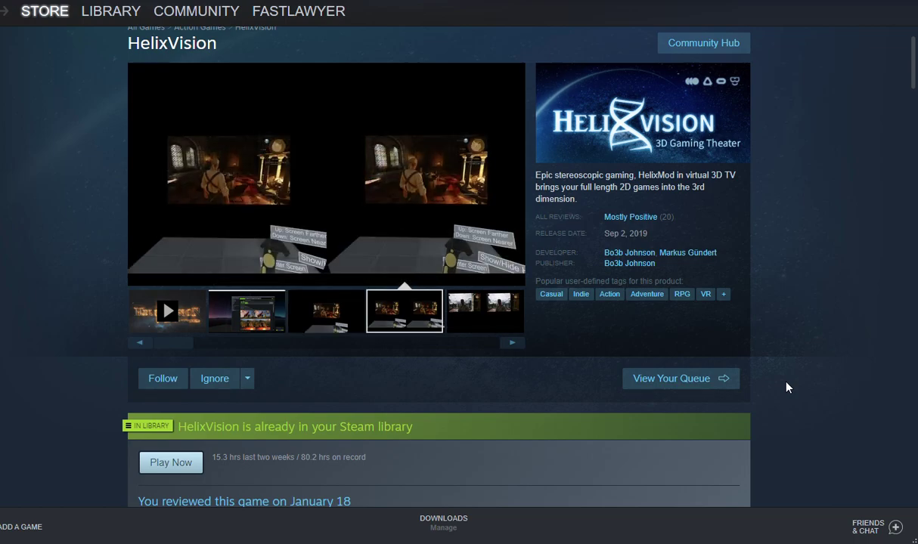
Open the posted review of HelixVision from its store page and read through its lists of tested games
{"action": "scroll", "coordinate": [786, 387], "scroll_direction": "down", "scroll_amount": 5}
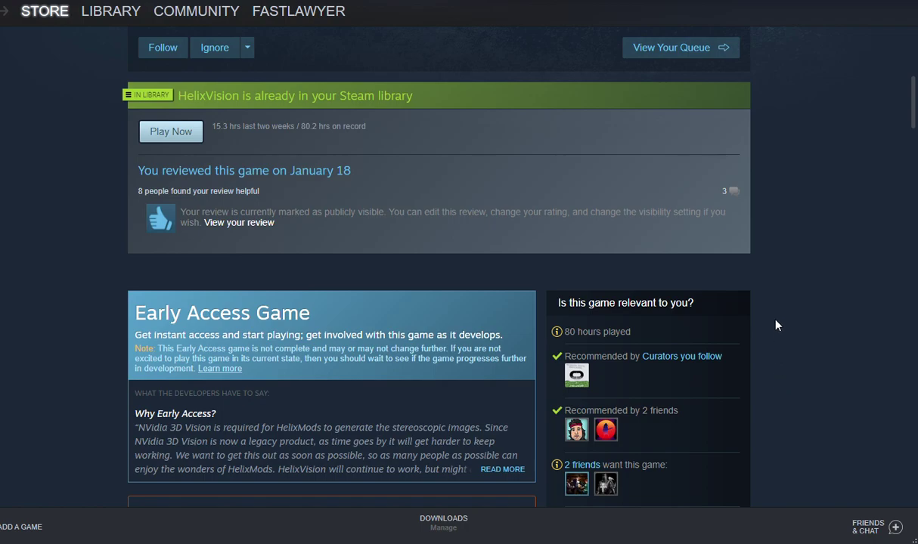
{"action": "left_click", "coordinate": [254, 226]}
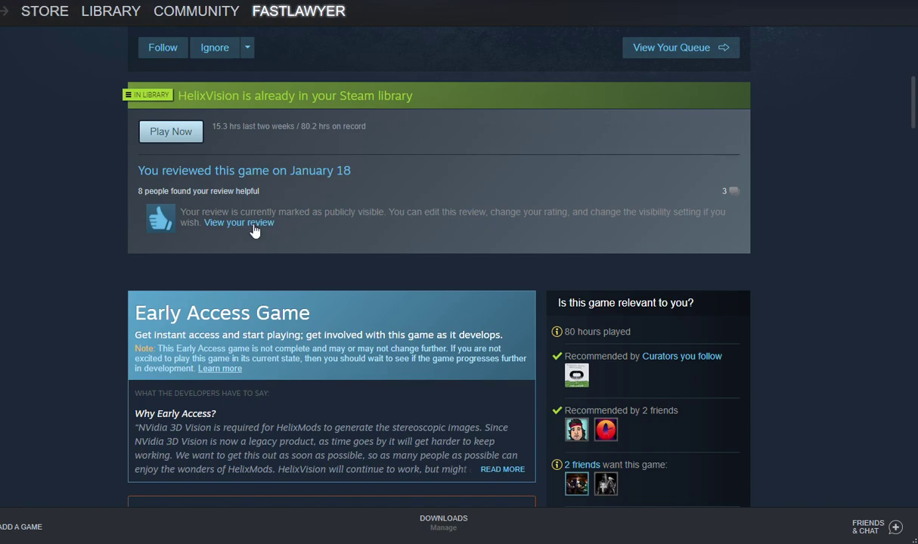
{"action": "scroll", "coordinate": [264, 227], "scroll_direction": "down", "scroll_amount": 2}
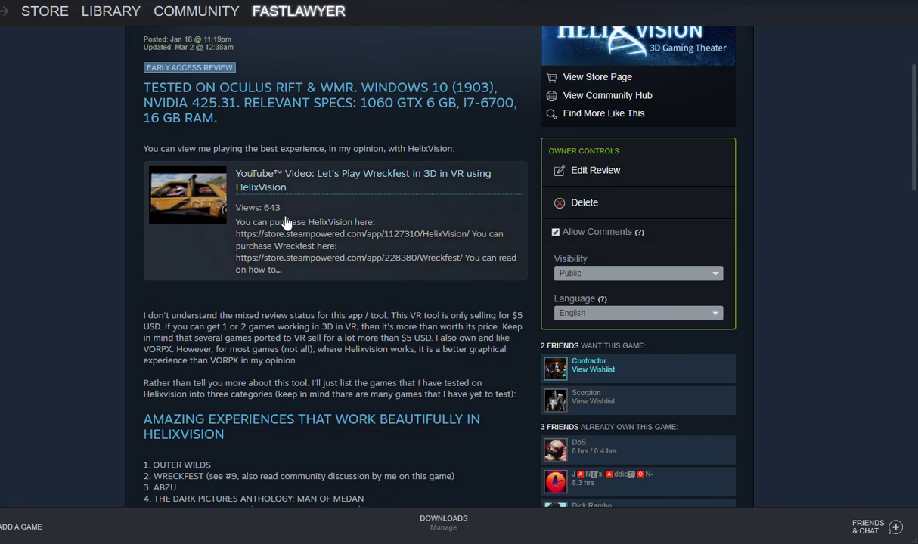
{"action": "scroll", "coordinate": [306, 223], "scroll_direction": "down", "scroll_amount": 5}
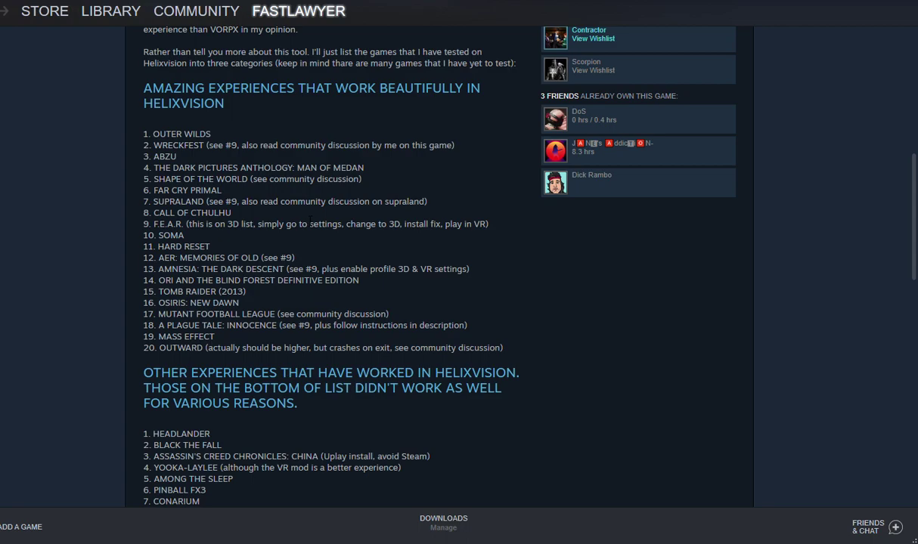
{"action": "scroll", "coordinate": [309, 220], "scroll_direction": "down", "scroll_amount": 3}
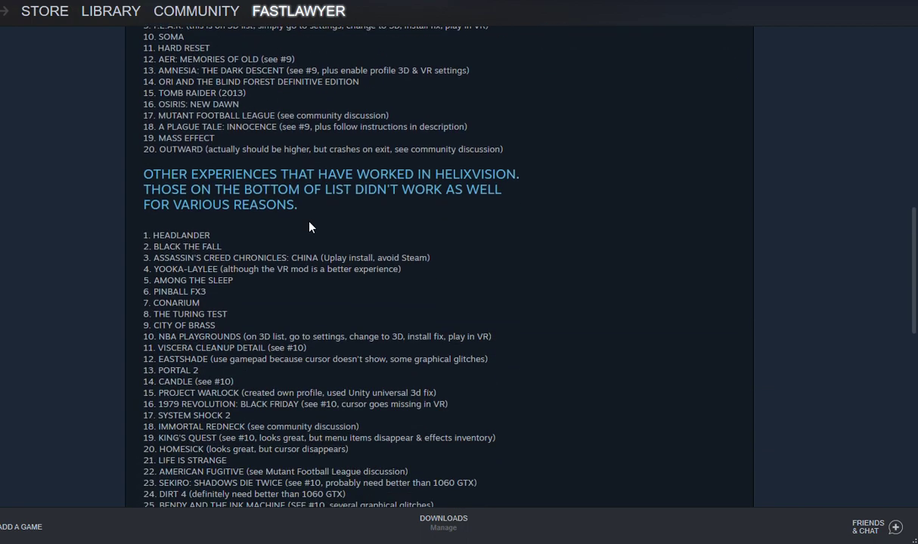
{"action": "scroll", "coordinate": [309, 226], "scroll_direction": "down", "scroll_amount": 6}
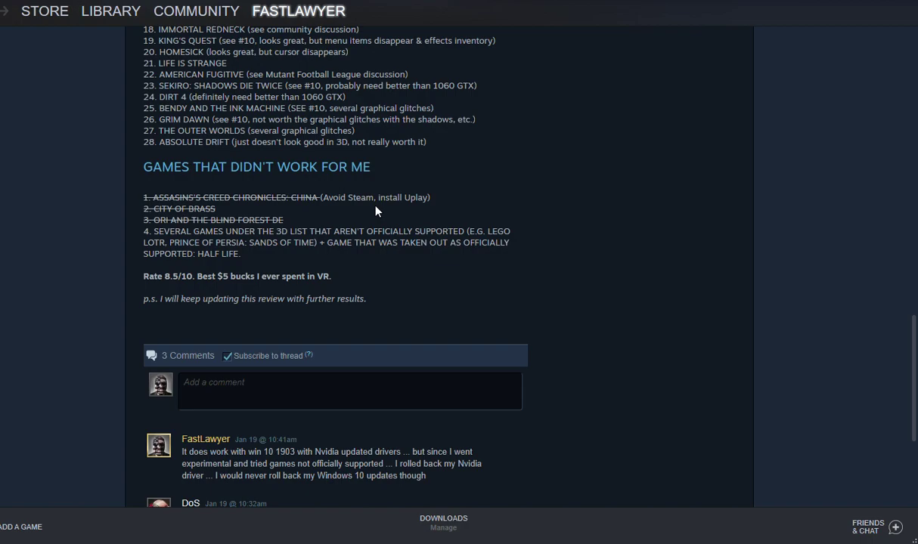
{"action": "scroll", "coordinate": [376, 210], "scroll_direction": "up", "scroll_amount": 10}
{"action": "scroll", "coordinate": [392, 214], "scroll_direction": "up", "scroll_amount": 6}
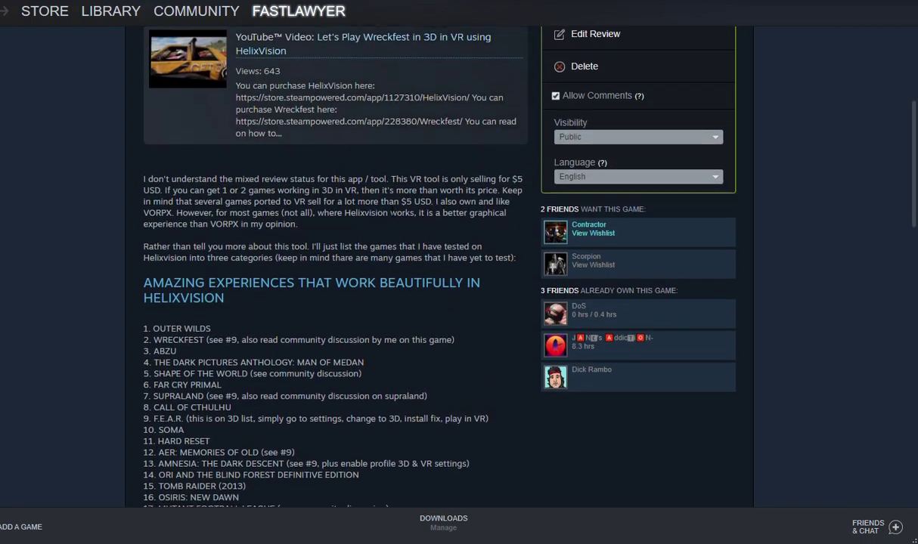
{"action": "scroll", "coordinate": [391, 213], "scroll_direction": "down", "scroll_amount": 15}
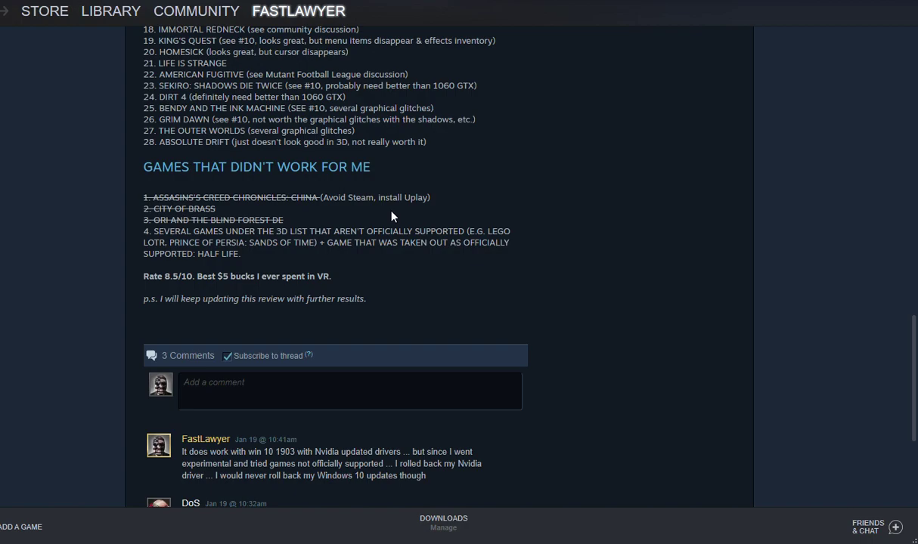
{"action": "scroll", "coordinate": [392, 217], "scroll_direction": "up", "scroll_amount": 10}
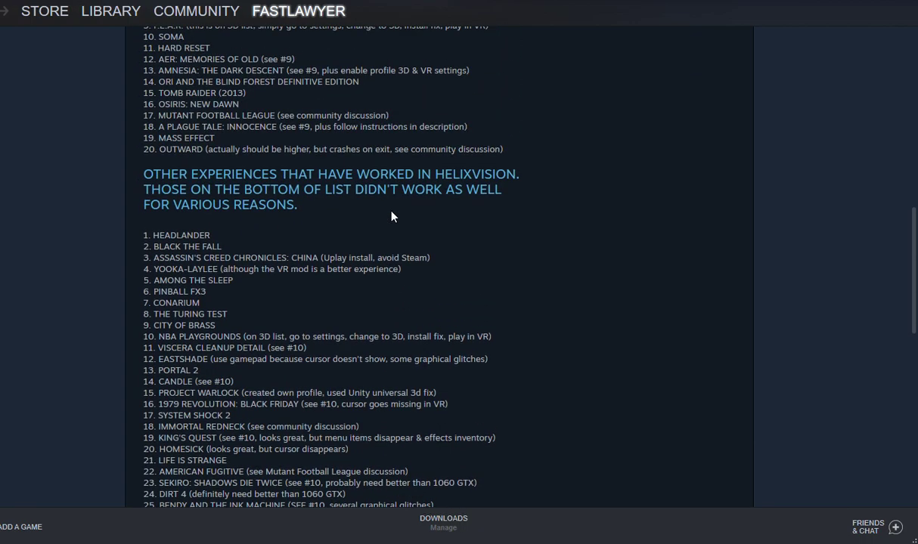
{"action": "scroll", "coordinate": [391, 217], "scroll_direction": "up", "scroll_amount": 16}
{"action": "scroll", "coordinate": [391, 217], "scroll_direction": "down", "scroll_amount": 5}
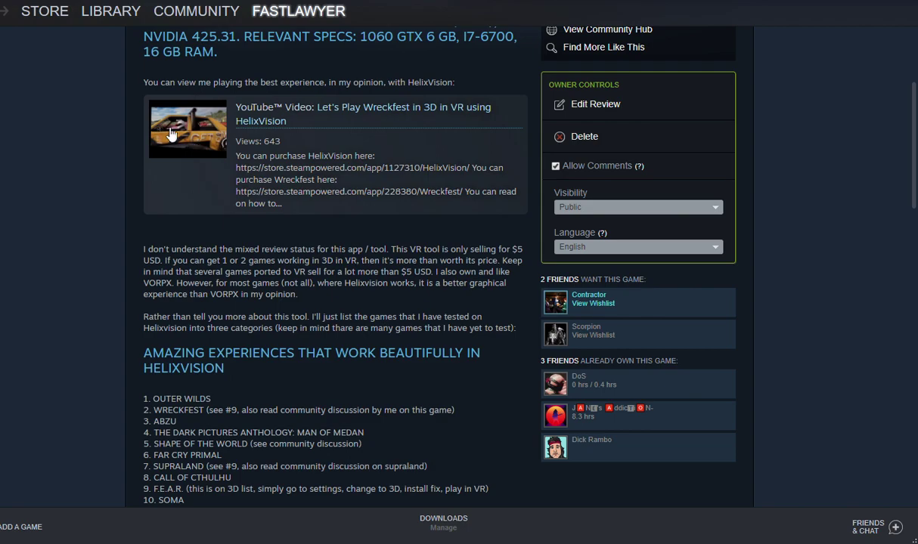
{"action": "scroll", "coordinate": [392, 217], "scroll_direction": "up", "scroll_amount": 3}
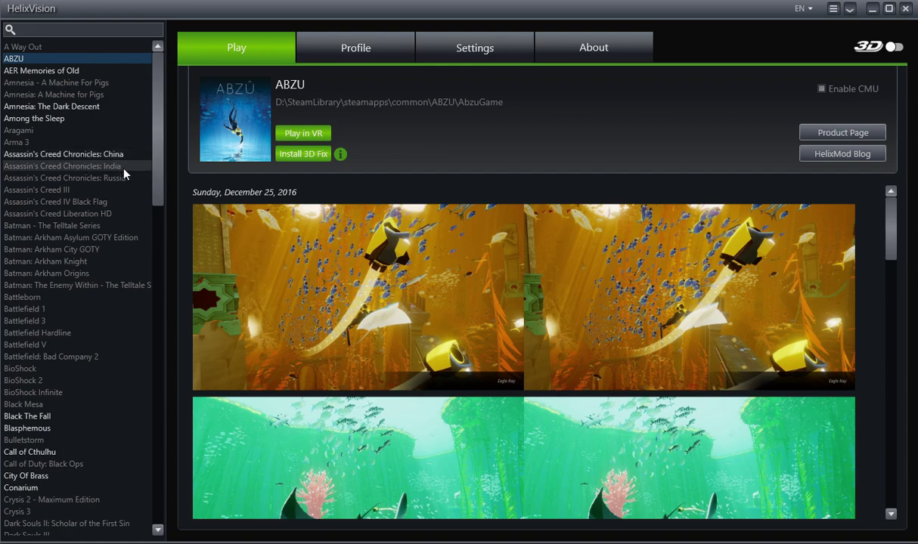
Switch to HelixVision, browse its full game list and view the entry for The Dark Pictures Anthology: Man of Medan
{"action": "left_click_drag", "start_coordinate": [155, 165], "coordinate": [157, 173]}
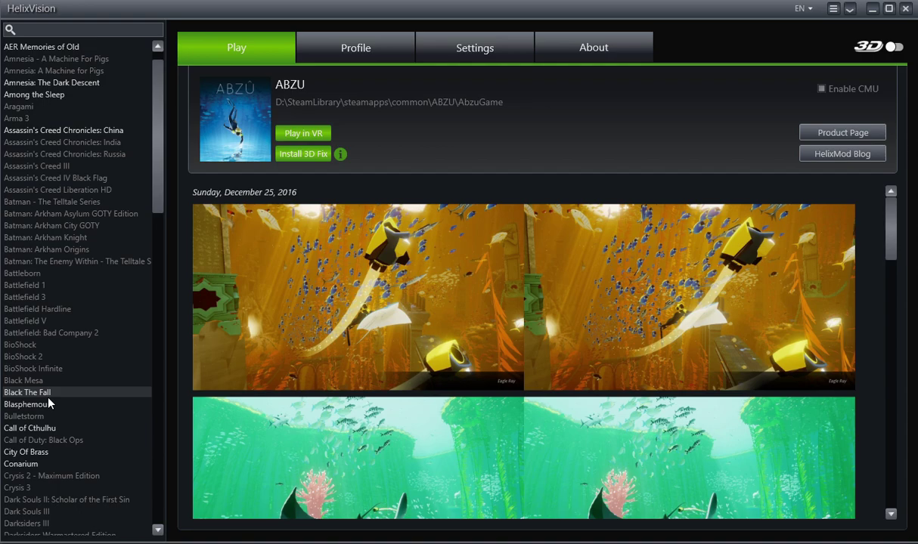
{"action": "scroll", "coordinate": [92, 405], "scroll_direction": "down", "scroll_amount": 3}
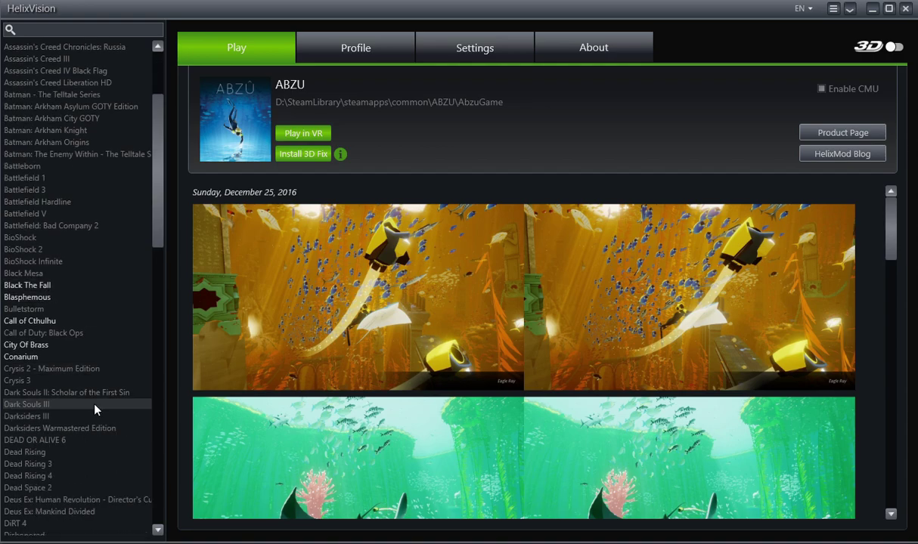
{"action": "scroll", "coordinate": [95, 409], "scroll_direction": "down", "scroll_amount": 12}
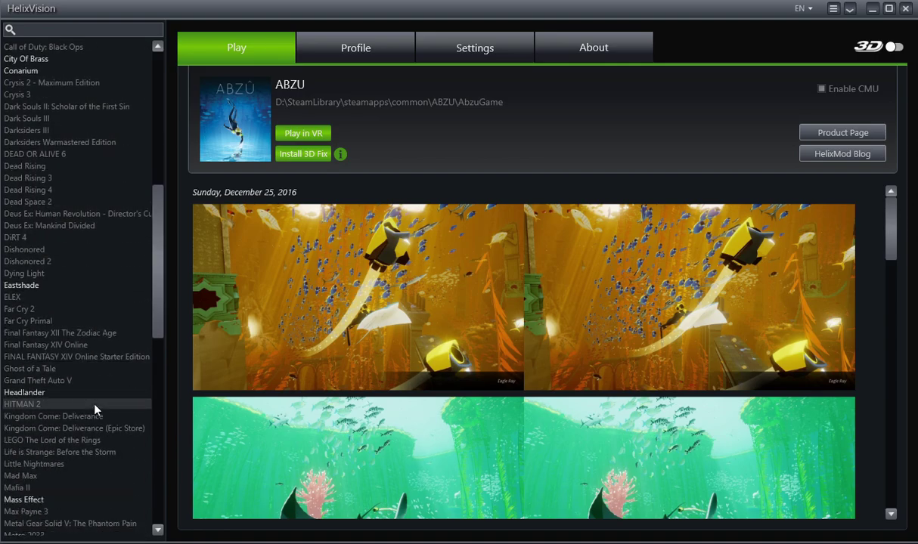
{"action": "scroll", "coordinate": [94, 409], "scroll_direction": "down", "scroll_amount": 4}
{"action": "scroll", "coordinate": [95, 409], "scroll_direction": "down", "scroll_amount": 8}
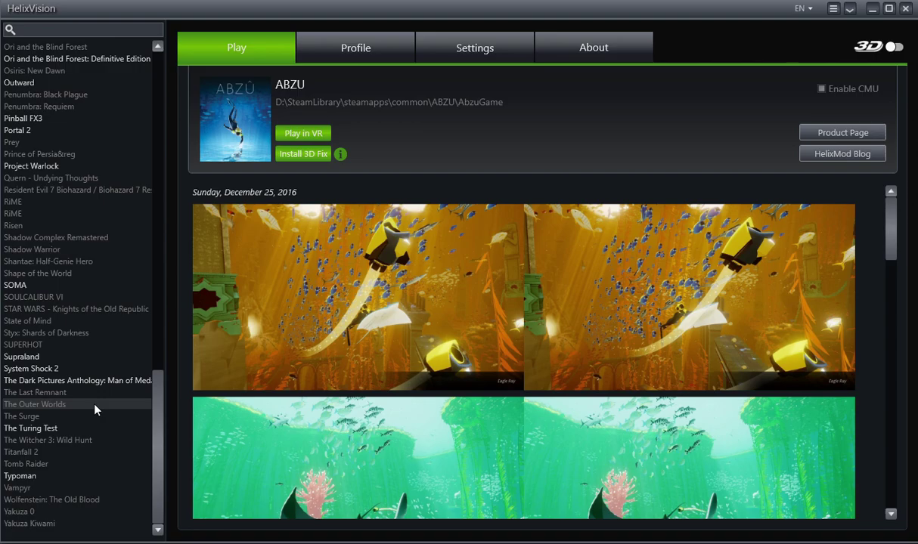
{"action": "left_click", "coordinate": [99, 382]}
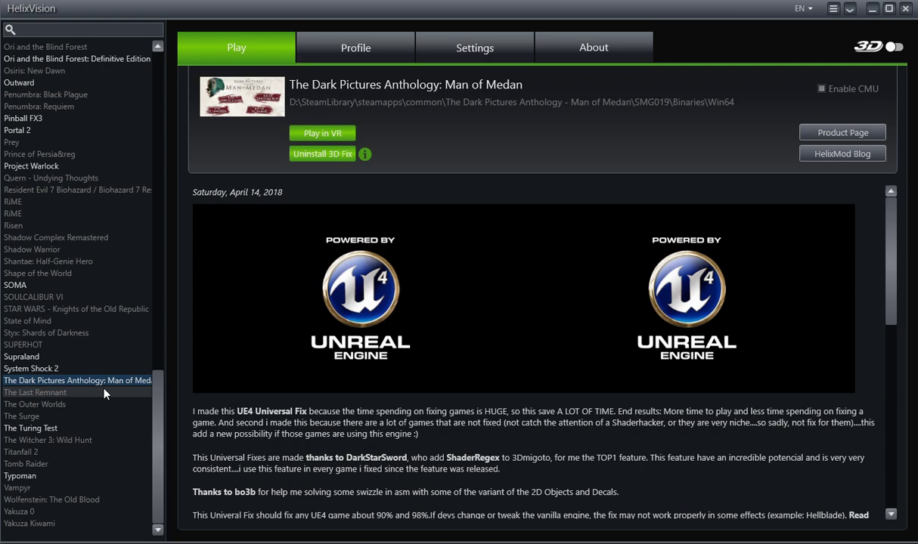
Select ABZU in the game list and install its 3D fix
{"action": "left_click_drag", "start_coordinate": [159, 463], "coordinate": [134, 116]}
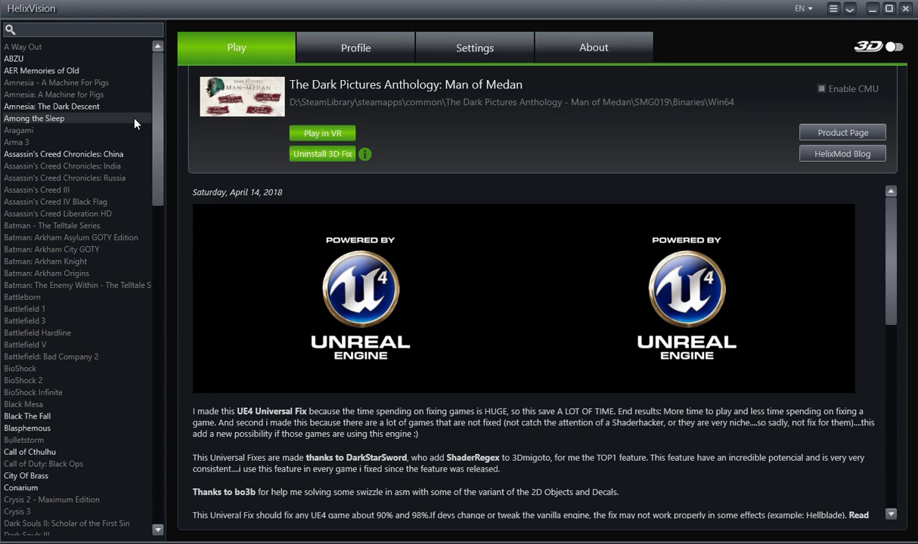
{"action": "left_click", "coordinate": [101, 61]}
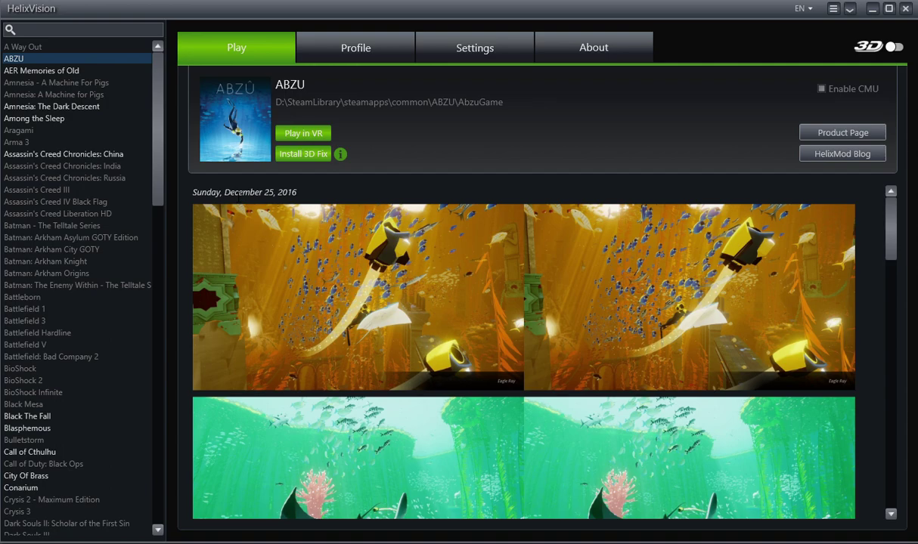
{"action": "left_click", "coordinate": [43, 87]}
{"action": "left_click", "coordinate": [43, 59]}
{"action": "left_click", "coordinate": [295, 161]}
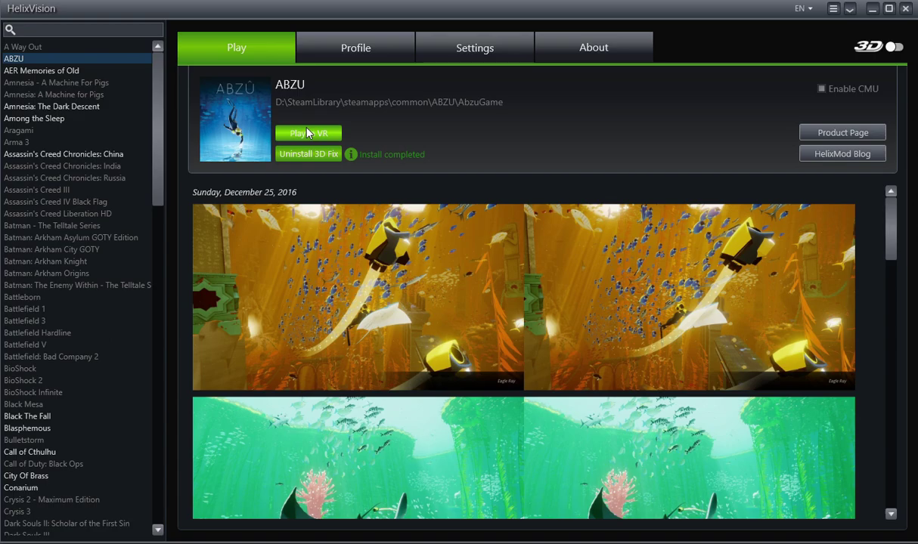
View the game entries for Assassin's Creed Chronicles: China and The Dark Pictures Anthology: Man of Medan, browsing the whole list between them
{"action": "left_click", "coordinate": [84, 155]}
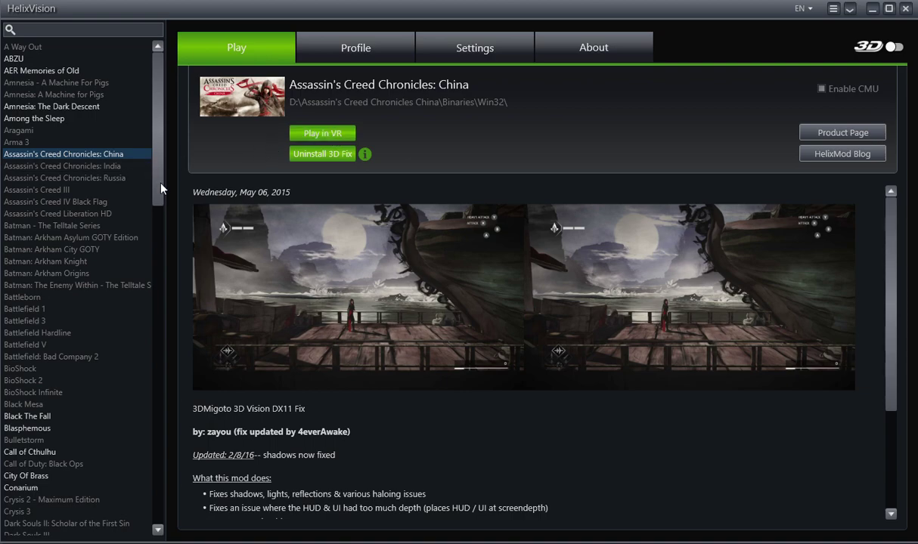
{"action": "left_click_drag", "start_coordinate": [156, 173], "coordinate": [161, 511]}
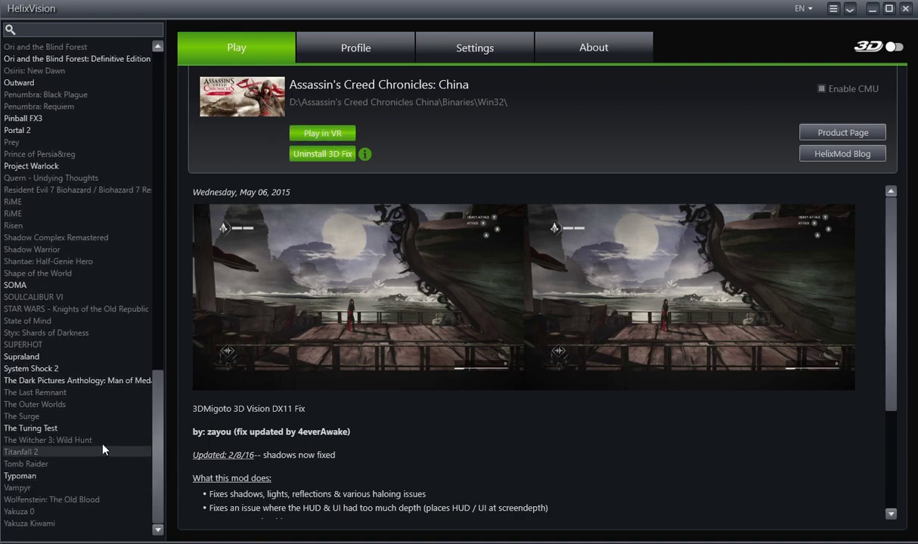
{"action": "scroll", "coordinate": [96, 355], "scroll_direction": "up", "scroll_amount": 14}
{"action": "scroll", "coordinate": [99, 367], "scroll_direction": "up", "scroll_amount": 15}
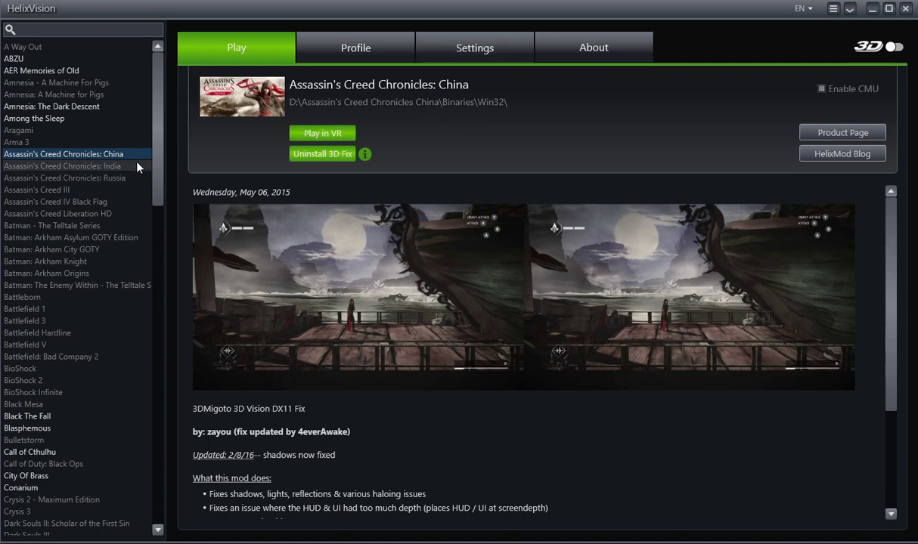
{"action": "left_click_drag", "start_coordinate": [153, 126], "coordinate": [153, 471]}
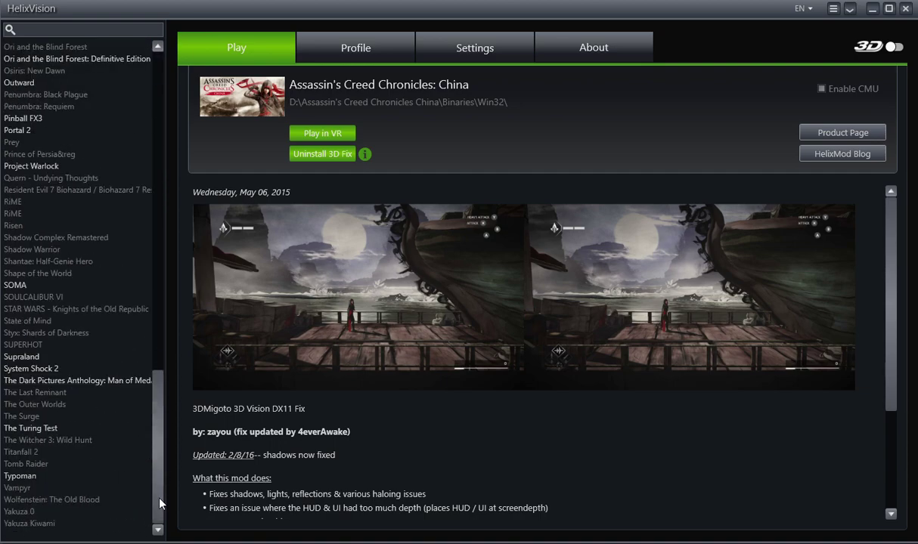
{"action": "left_click", "coordinate": [107, 384]}
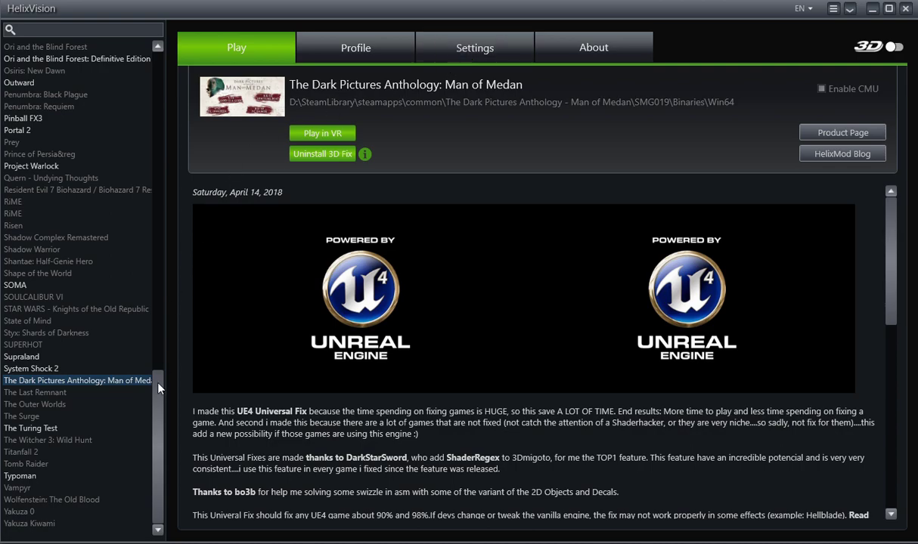
{"action": "left_click_drag", "start_coordinate": [155, 430], "coordinate": [167, 116]}
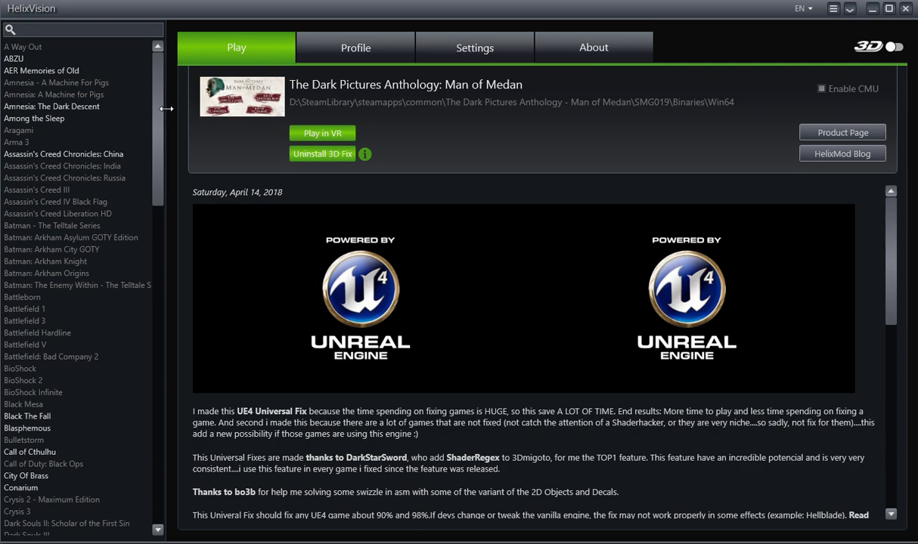
Change the application setting for program use to 3D Vision and accept the mode warning
{"action": "left_click", "coordinate": [452, 55]}
{"action": "left_click", "coordinate": [453, 148]}
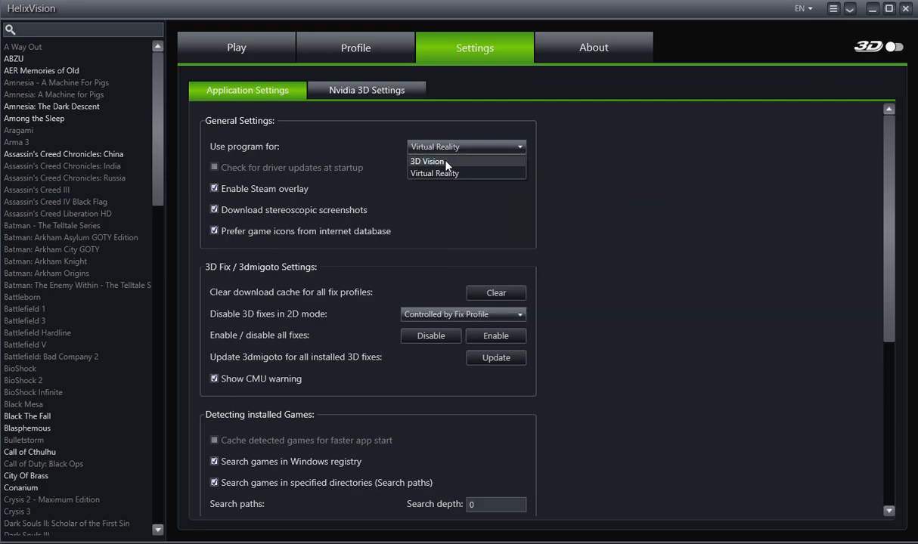
{"action": "left_click", "coordinate": [446, 162]}
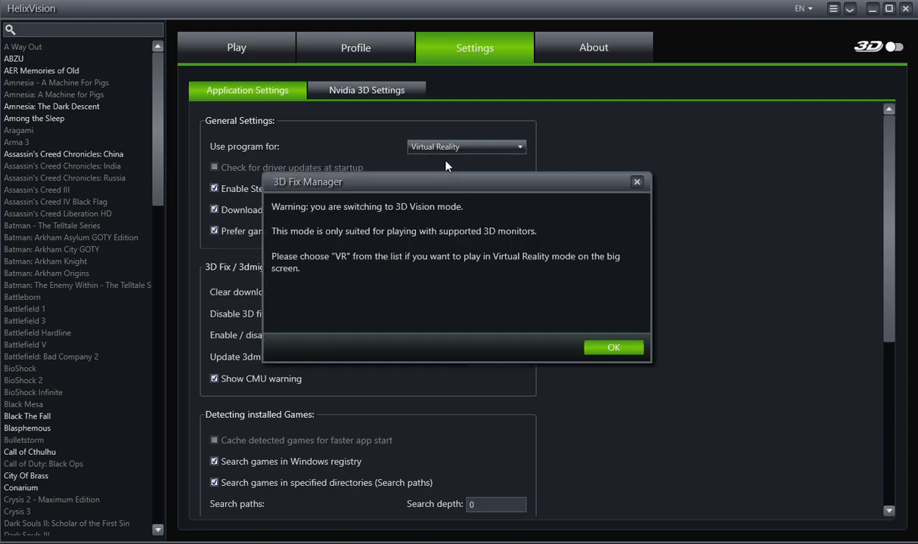
{"action": "left_click", "coordinate": [619, 347]}
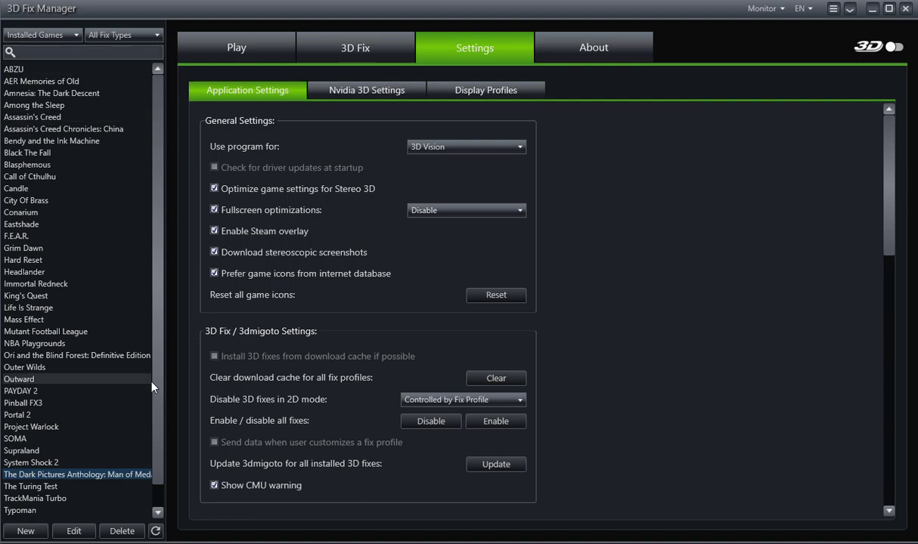
View Supraland's game page and set the game list filter to All Games
{"action": "left_click", "coordinate": [146, 451]}
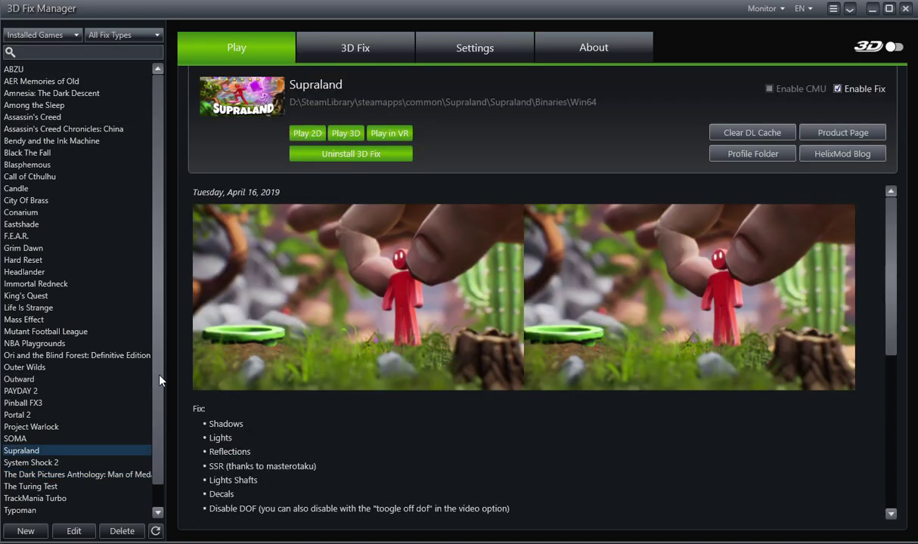
{"action": "left_click", "coordinate": [58, 37]}
{"action": "left_click", "coordinate": [57, 37]}
{"action": "left_click", "coordinate": [60, 35]}
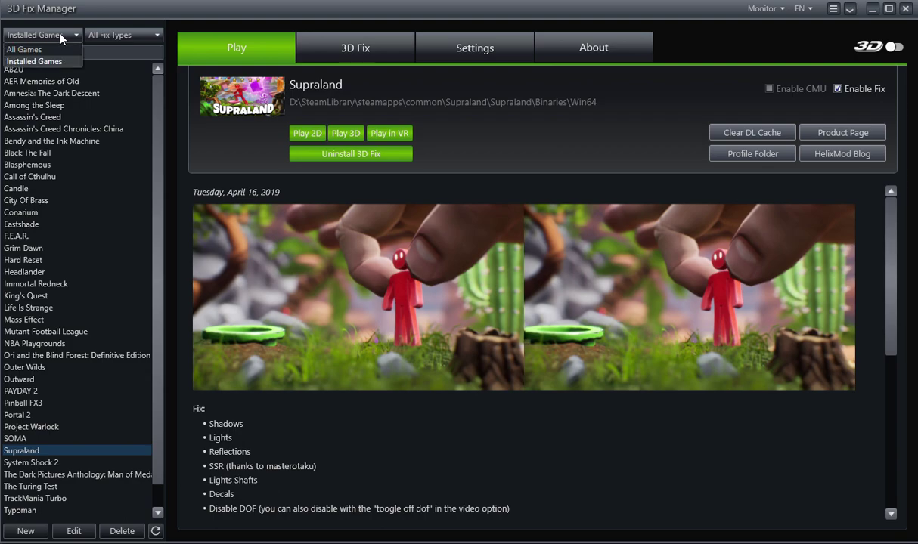
{"action": "left_click", "coordinate": [53, 48]}
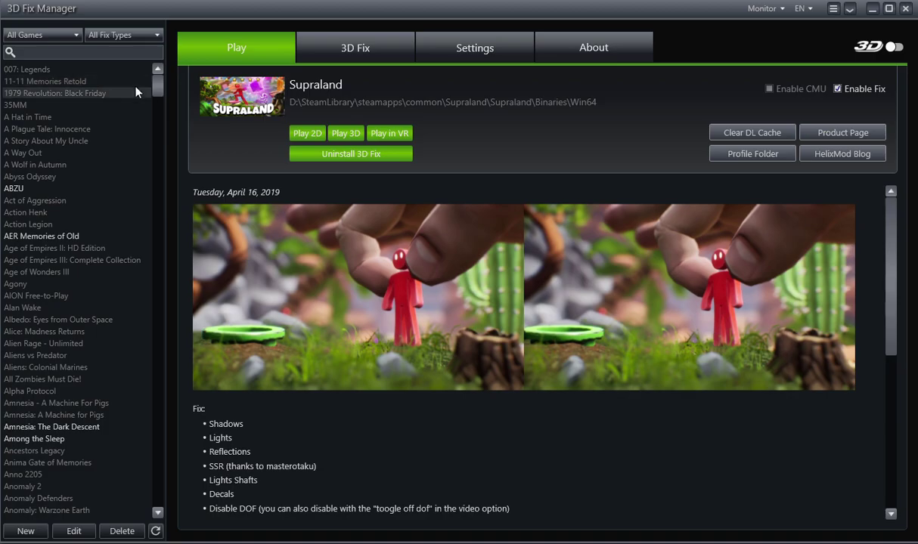
Open the profile of The Dark Pictures Anthology: Man of Medan for editing and examine its engine and 3D fix download settings
{"action": "left_click_drag", "start_coordinate": [157, 83], "coordinate": [137, 442]}
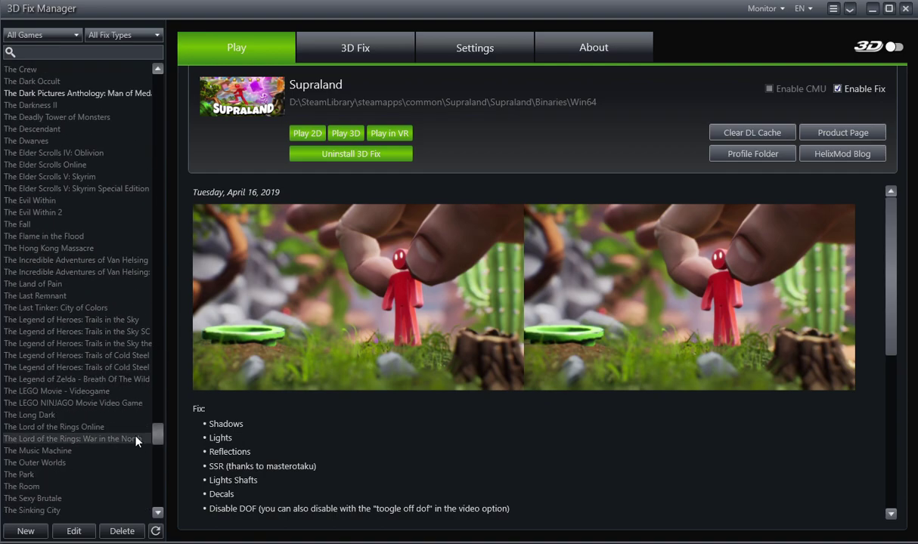
{"action": "left_click", "coordinate": [112, 93]}
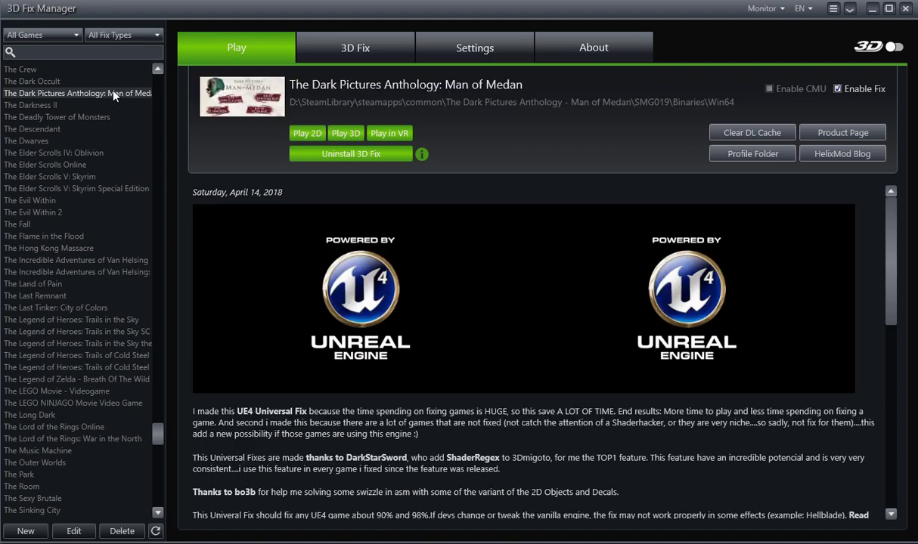
{"action": "double_click", "coordinate": [111, 93]}
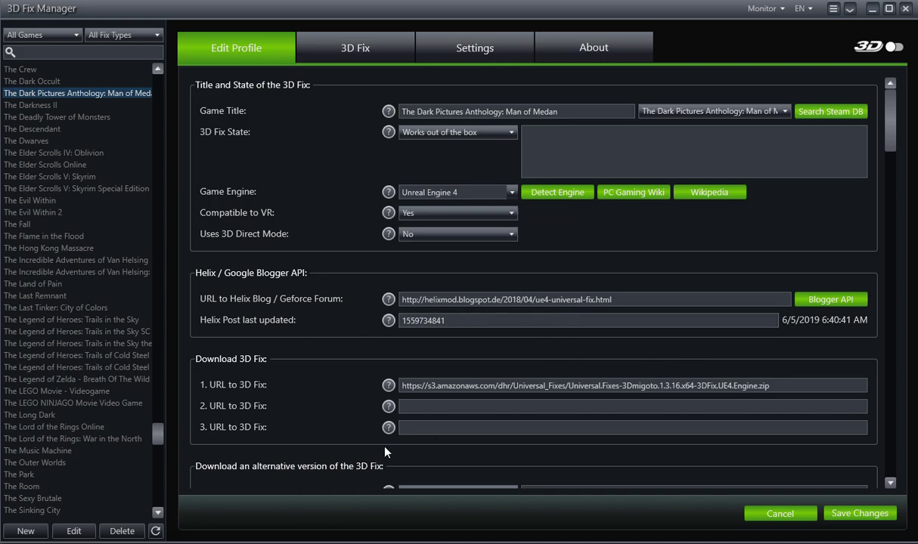
{"action": "scroll", "coordinate": [575, 471], "scroll_direction": "down", "scroll_amount": 1}
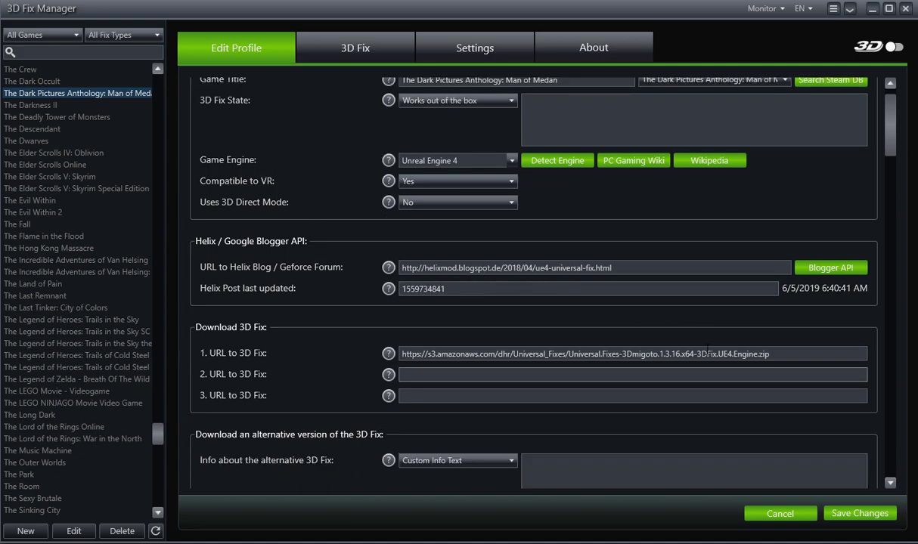
Examine the Man of Medan profile's launch, icon and driver settings, and look at the 3D Fix State options
{"action": "left_click_drag", "start_coordinate": [887, 149], "coordinate": [891, 244]}
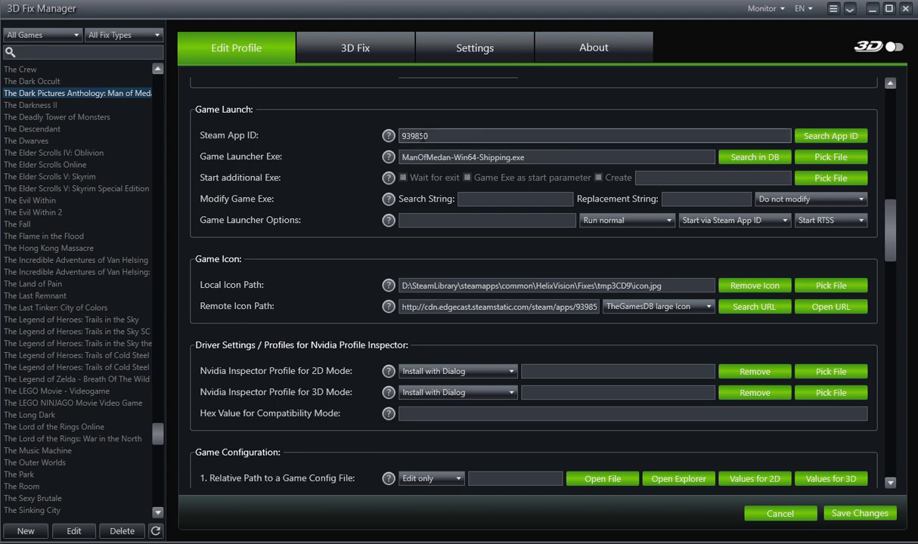
{"action": "left_click_drag", "start_coordinate": [890, 238], "coordinate": [855, 95]}
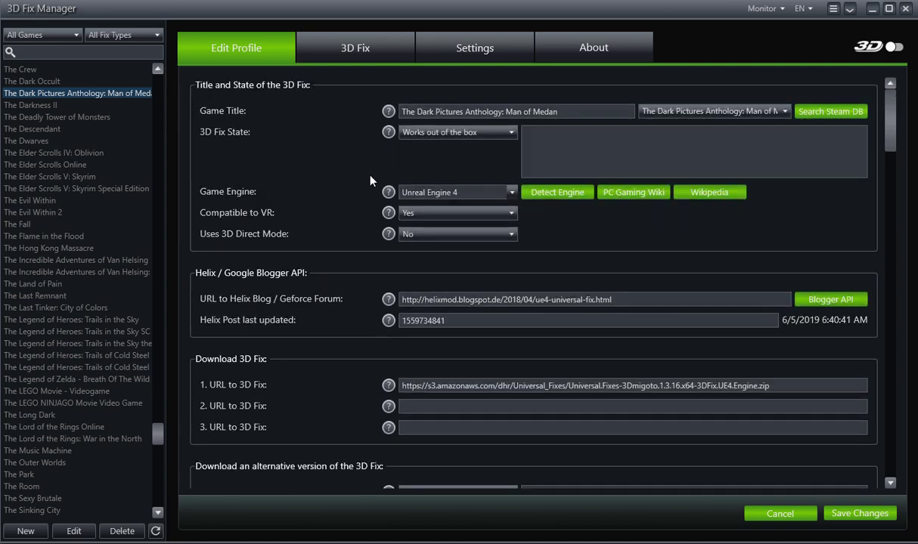
{"action": "left_click", "coordinate": [423, 135]}
{"action": "left_click", "coordinate": [429, 136]}
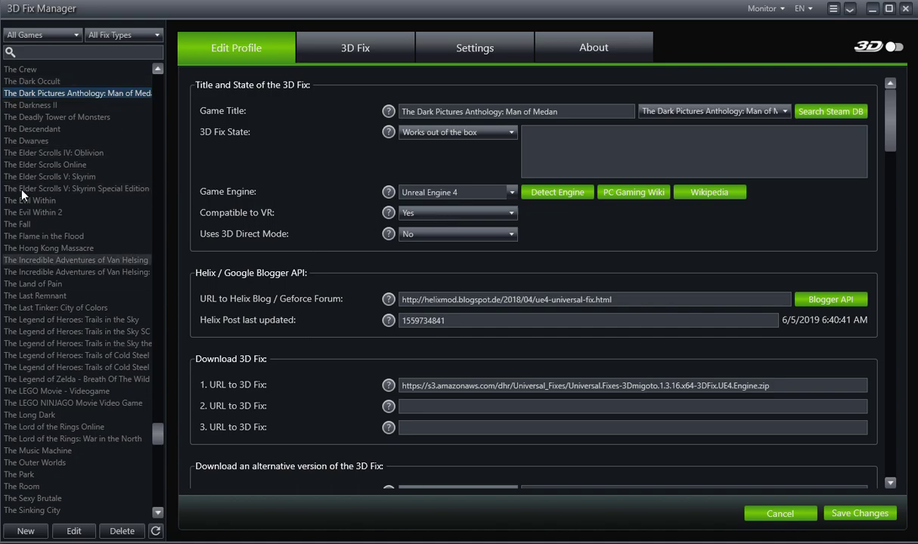
Review the profile's download, install, game launch and fix description sections, and return to the Man of Medan game page without saving
{"action": "scroll", "coordinate": [711, 283], "scroll_direction": "down", "scroll_amount": 3}
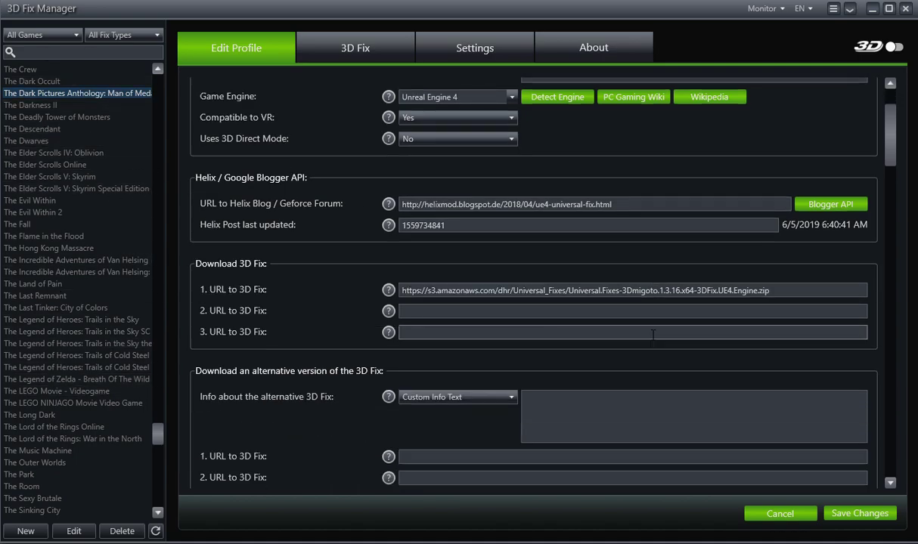
{"action": "scroll", "coordinate": [652, 335], "scroll_direction": "down", "scroll_amount": 2}
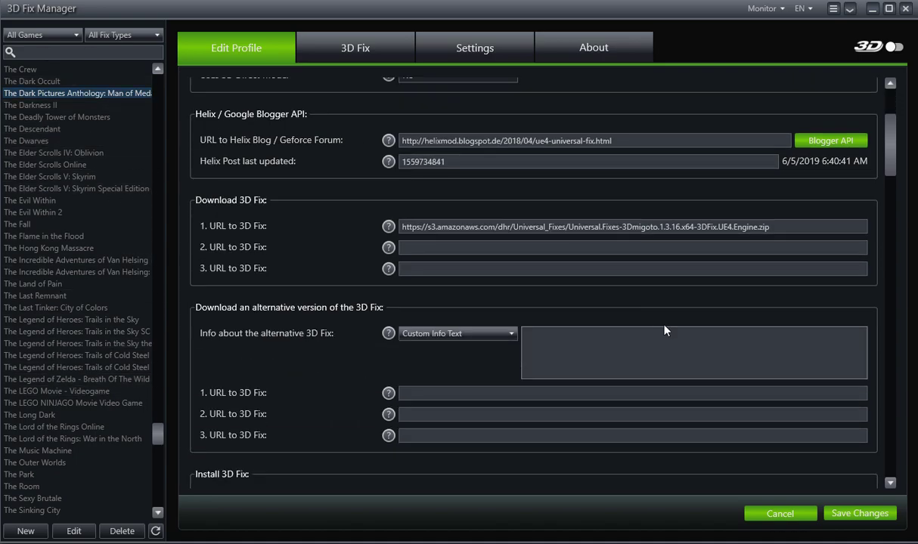
{"action": "left_click_drag", "start_coordinate": [891, 146], "coordinate": [895, 185]}
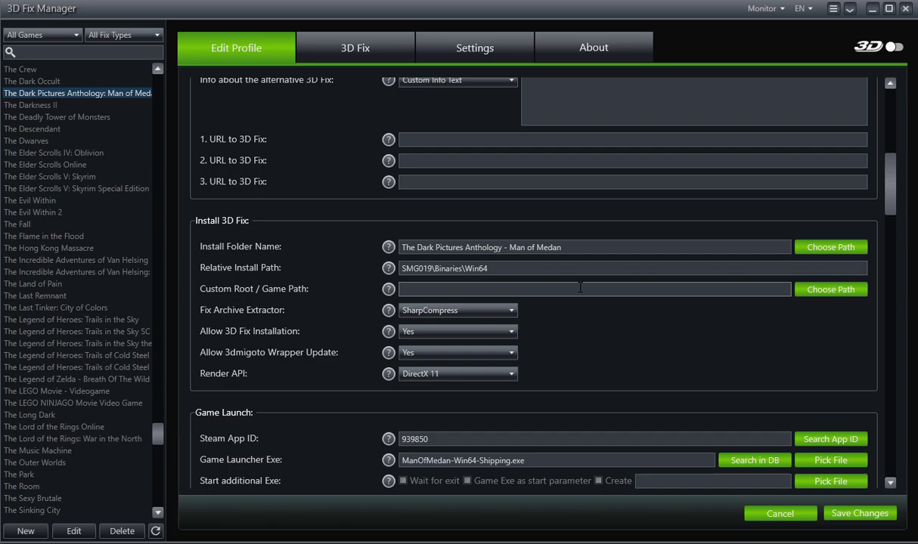
{"action": "scroll", "coordinate": [588, 309], "scroll_direction": "down", "scroll_amount": 3}
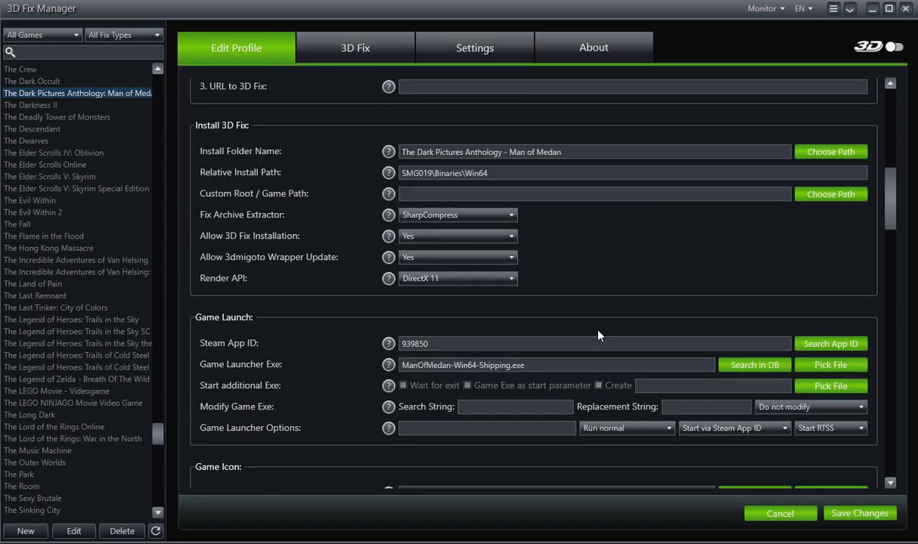
{"action": "scroll", "coordinate": [566, 313], "scroll_direction": "down", "scroll_amount": 1}
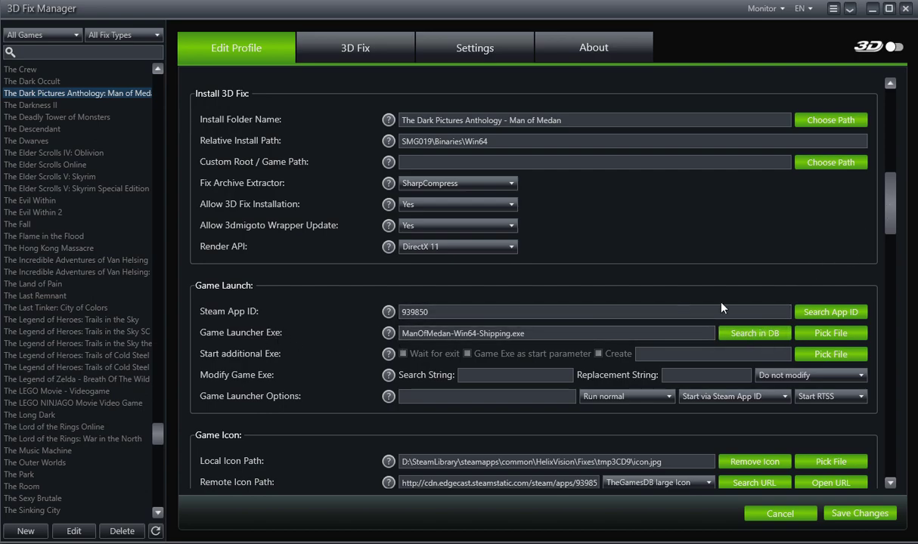
{"action": "left_click_drag", "start_coordinate": [891, 217], "coordinate": [890, 479]}
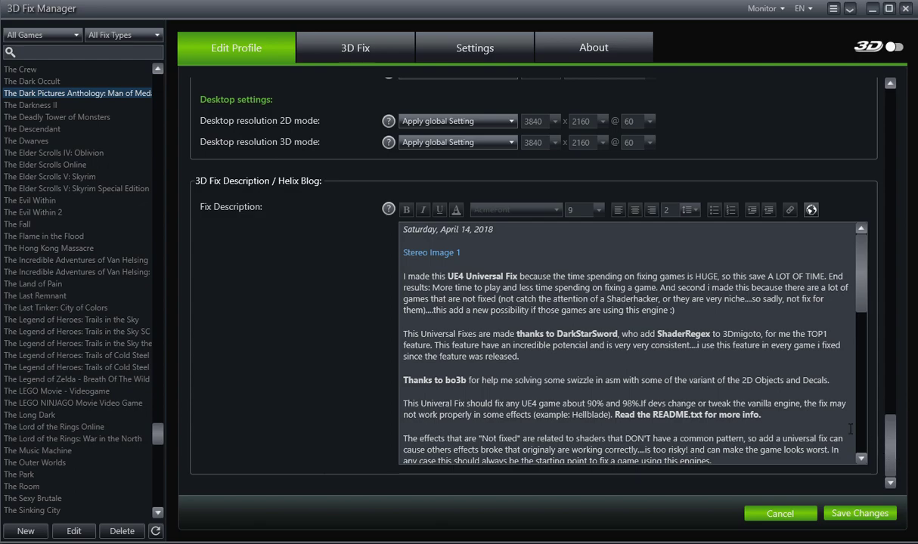
{"action": "left_click", "coordinate": [58, 107]}
{"action": "left_click", "coordinate": [67, 91]}
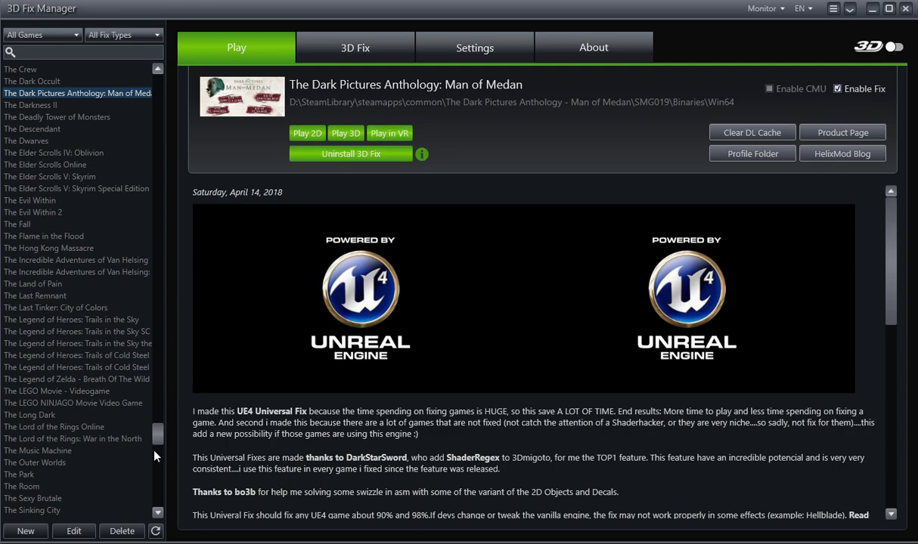
Find City Of Brass in the game list, view its game page and open its profile for editing
{"action": "left_click_drag", "start_coordinate": [161, 433], "coordinate": [161, 421]}
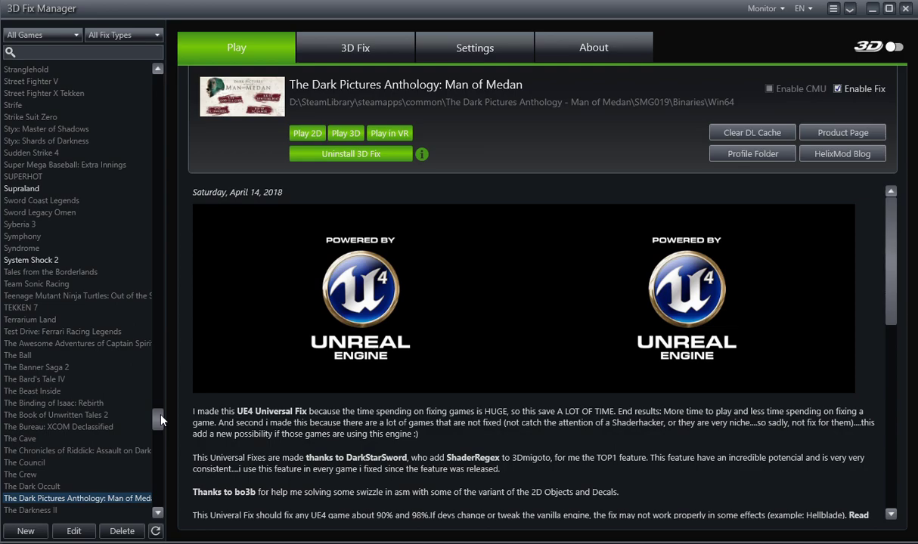
{"action": "left_click_drag", "start_coordinate": [161, 420], "coordinate": [168, 134]}
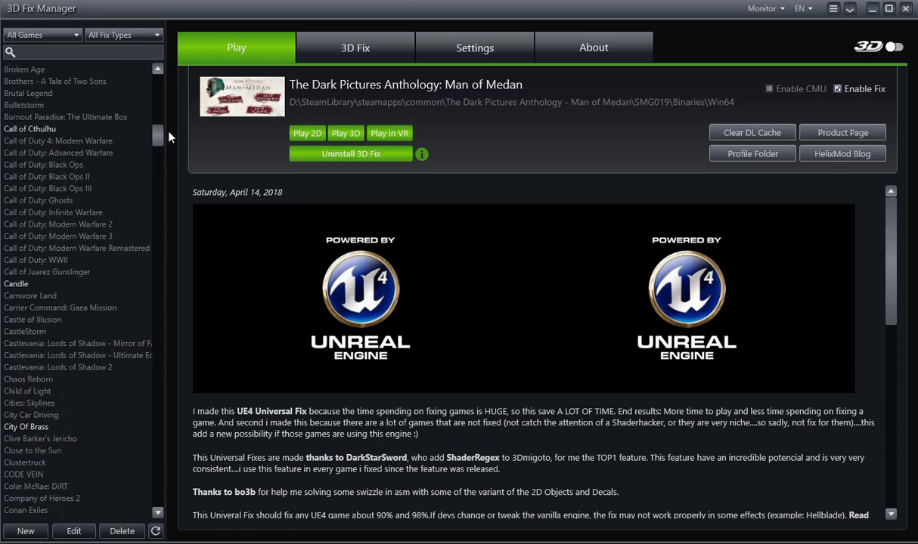
{"action": "left_click_drag", "start_coordinate": [168, 132], "coordinate": [171, 137]}
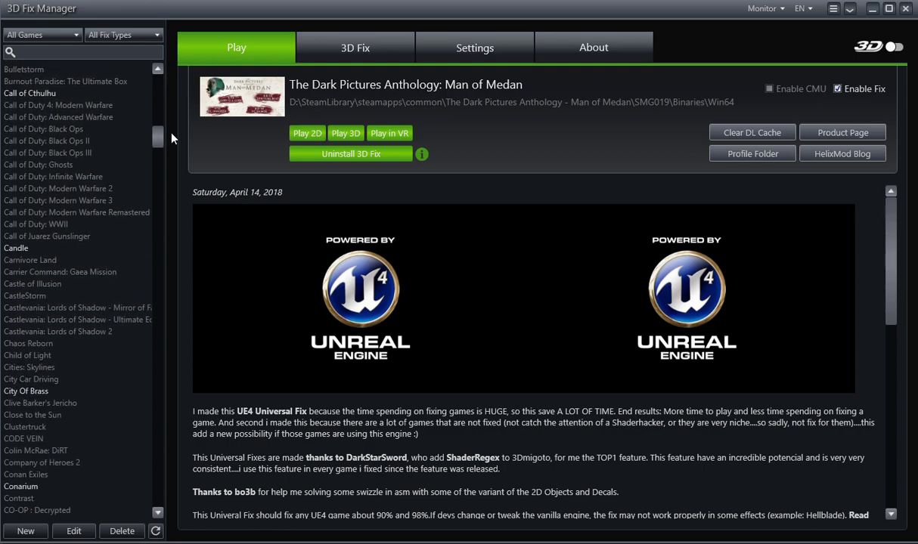
{"action": "left_click", "coordinate": [31, 392]}
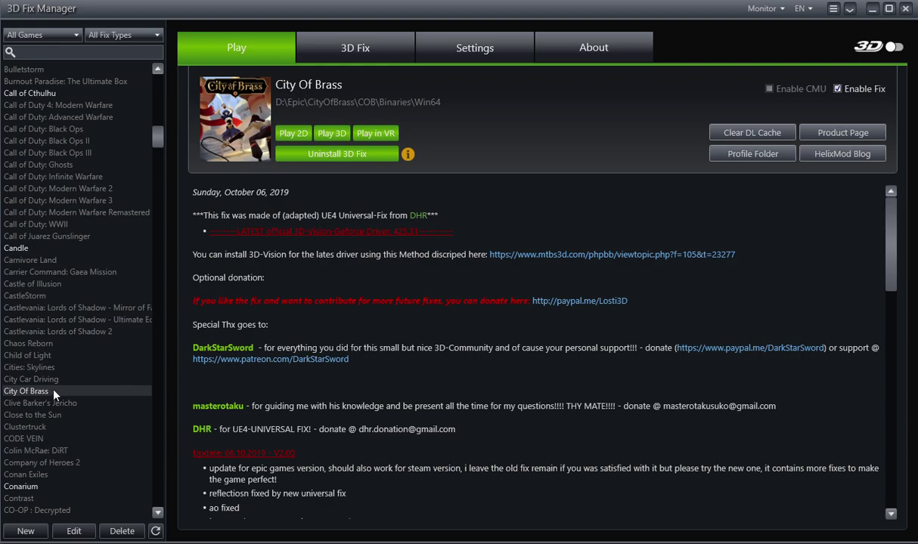
{"action": "double_click", "coordinate": [53, 393]}
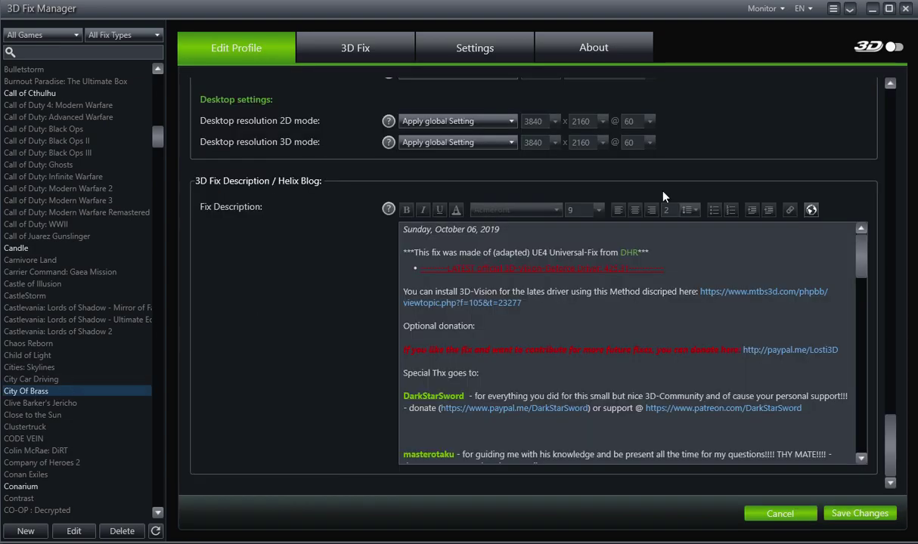
Examine City Of Brass's install folder, relative install path and fix state settings, and return to its game page without saving
{"action": "left_click_drag", "start_coordinate": [890, 428], "coordinate": [881, 181]}
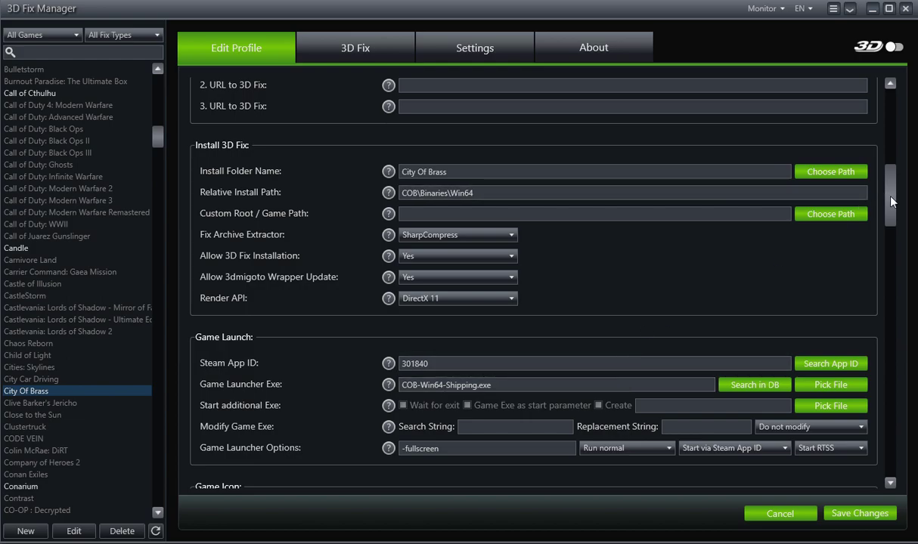
{"action": "left_click_drag", "start_coordinate": [892, 201], "coordinate": [902, 184]}
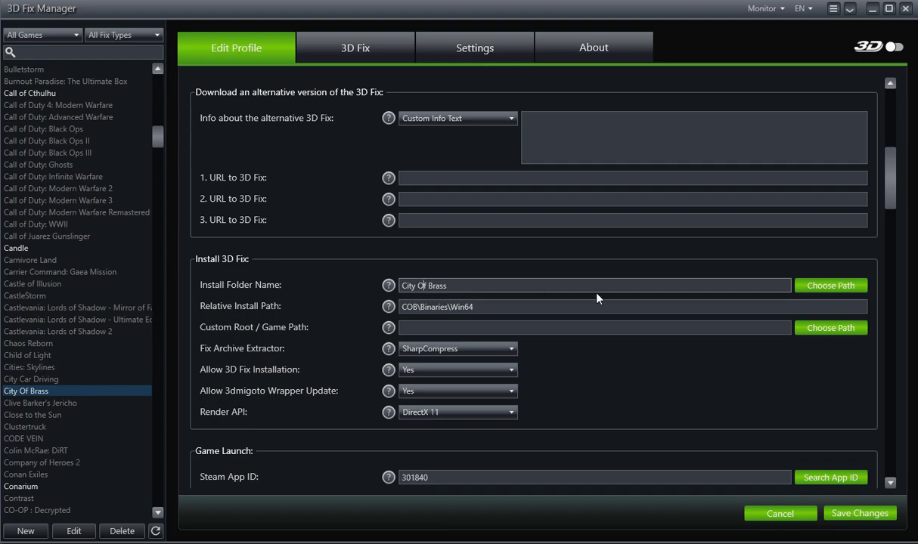
{"action": "key", "text": "Right"}
{"action": "key", "text": "Right"}
{"action": "key", "text": "Right"}
{"action": "key", "text": "Right"}
{"action": "key", "text": "Right"}
{"action": "key", "text": "Right"}
{"action": "key", "text": "Right"}
{"action": "left_click_drag", "start_coordinate": [889, 179], "coordinate": [890, 117]}
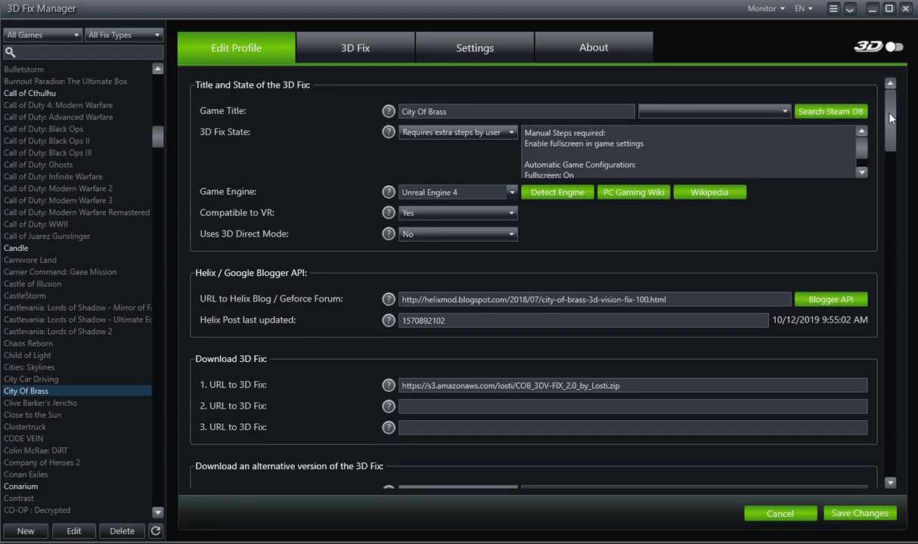
{"action": "left_click", "coordinate": [84, 403]}
{"action": "left_click", "coordinate": [86, 392]}
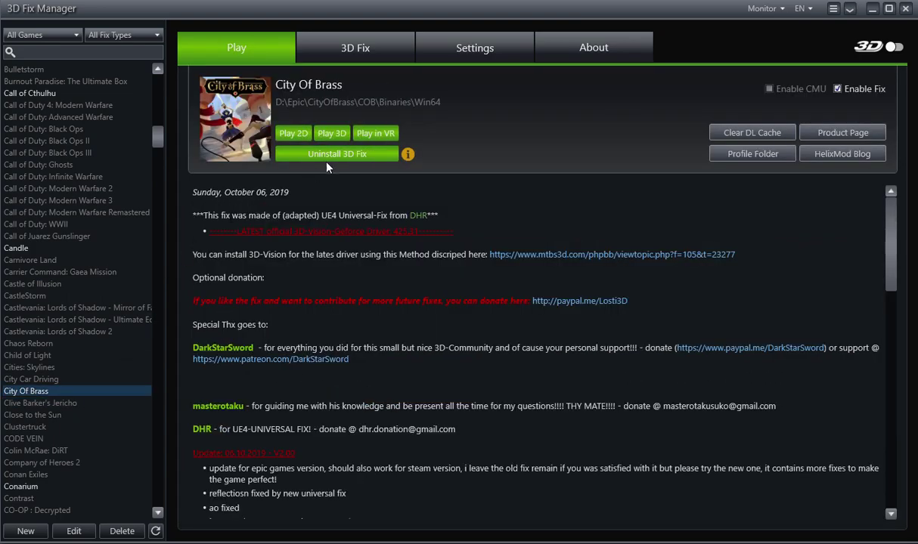